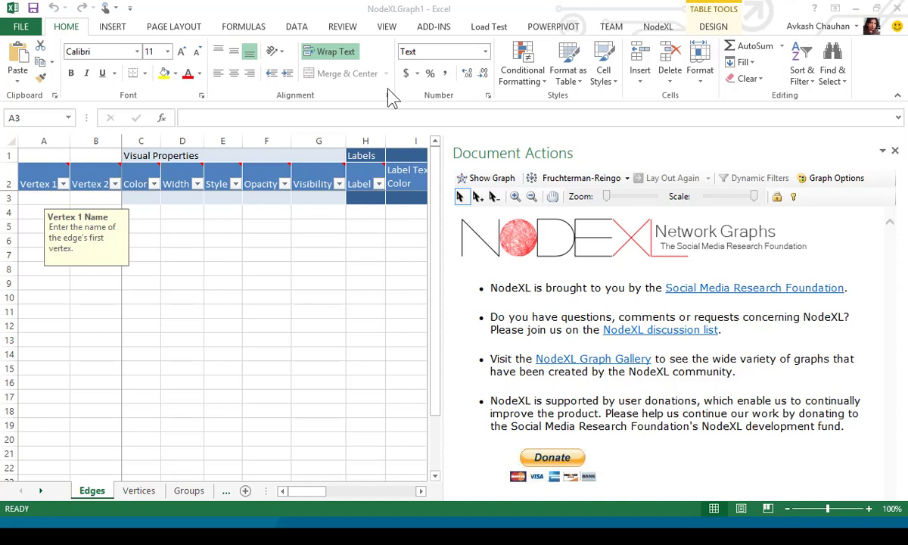
- Open NodeXL's Import list of GraphML, Pajek, email, Flickr, Twitter and YouTube sources
left_click(657, 27)
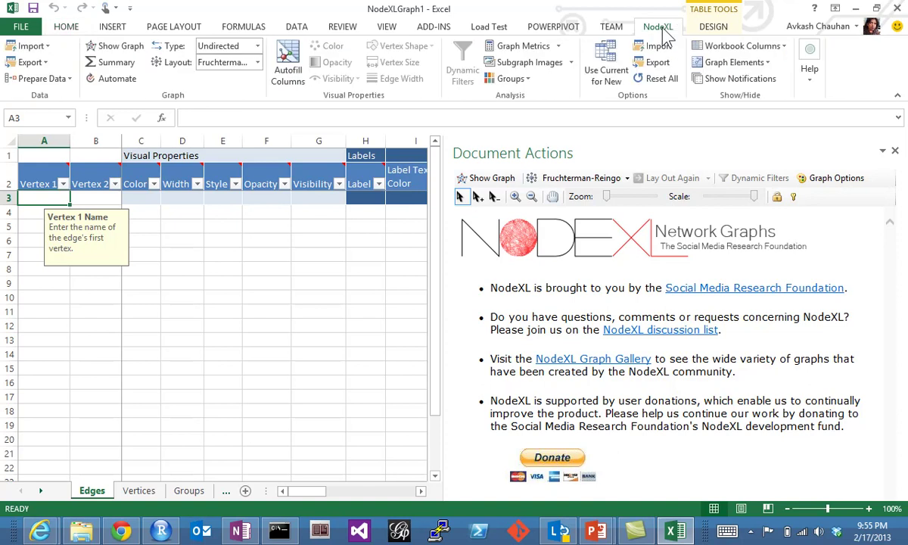
left_click(47, 44)
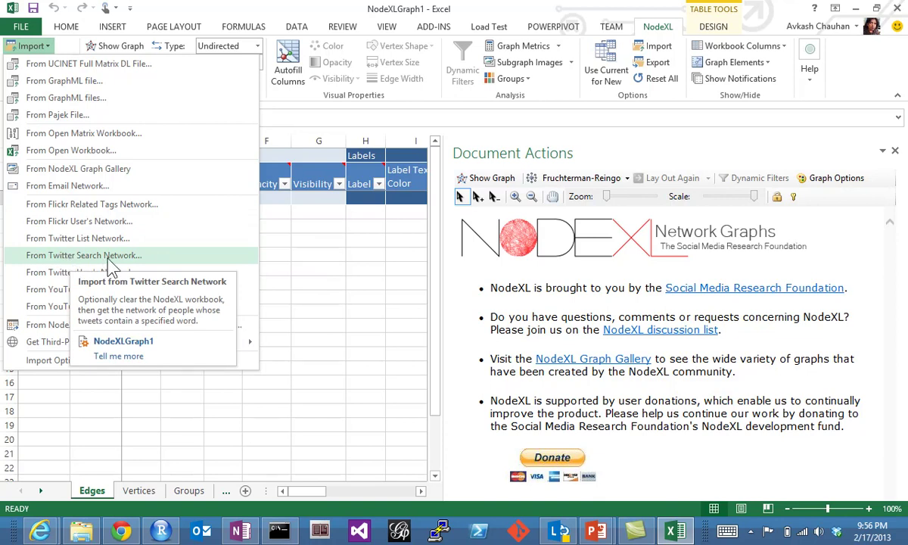
- Import a Twitter search network for 'Hadoop' with the people limit set to 1,500
left_click(110, 261)
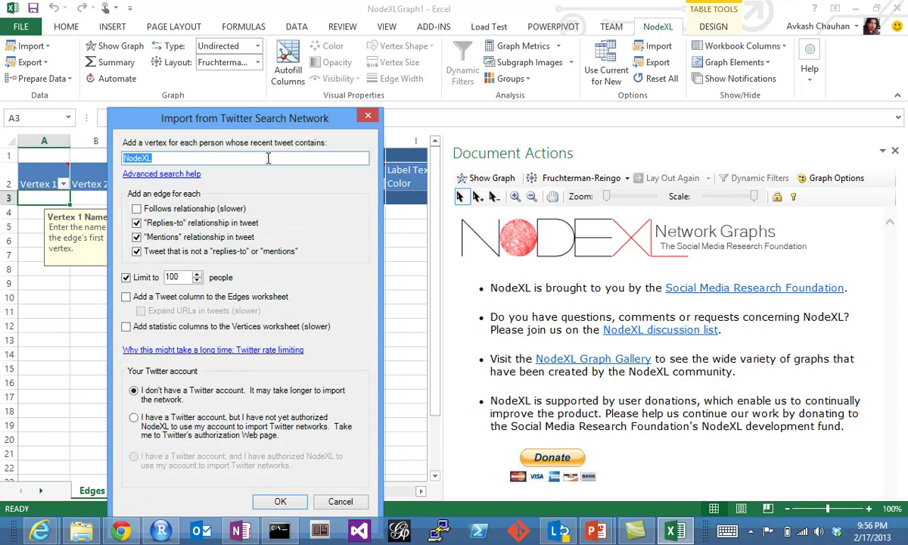
left_click_drag(256, 115, 291, 50)
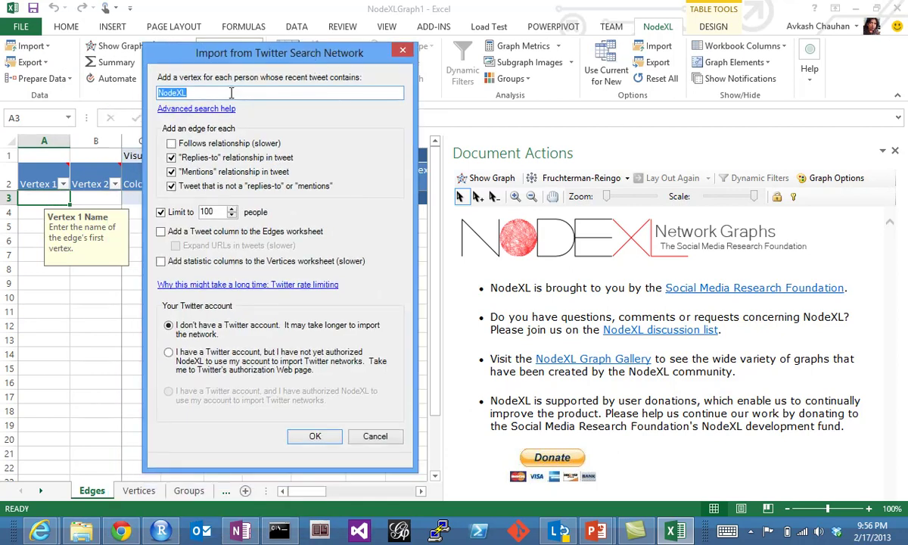
type("J")
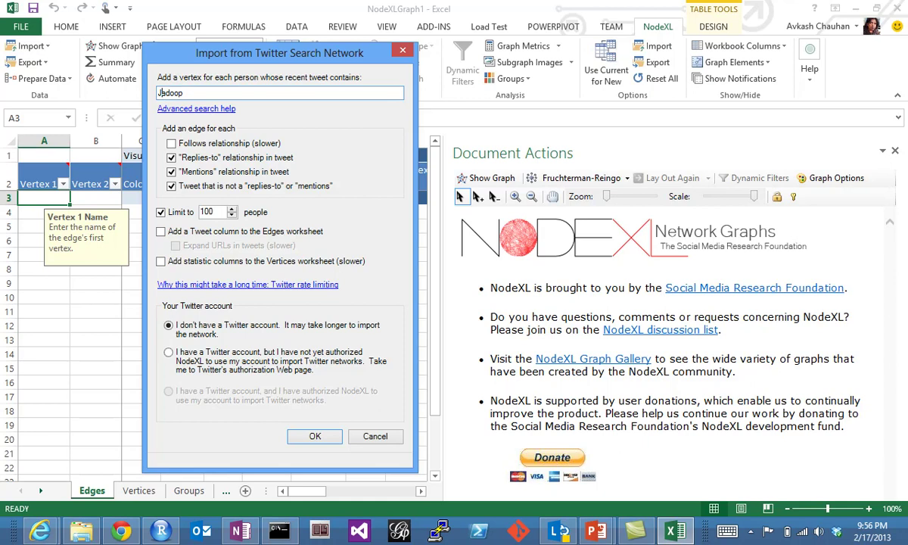
type("H")
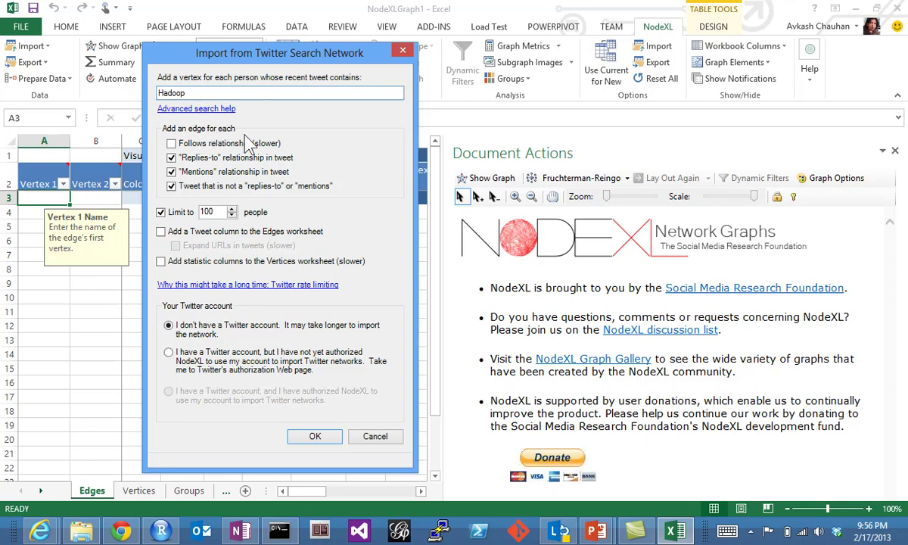
double_click(210, 211)
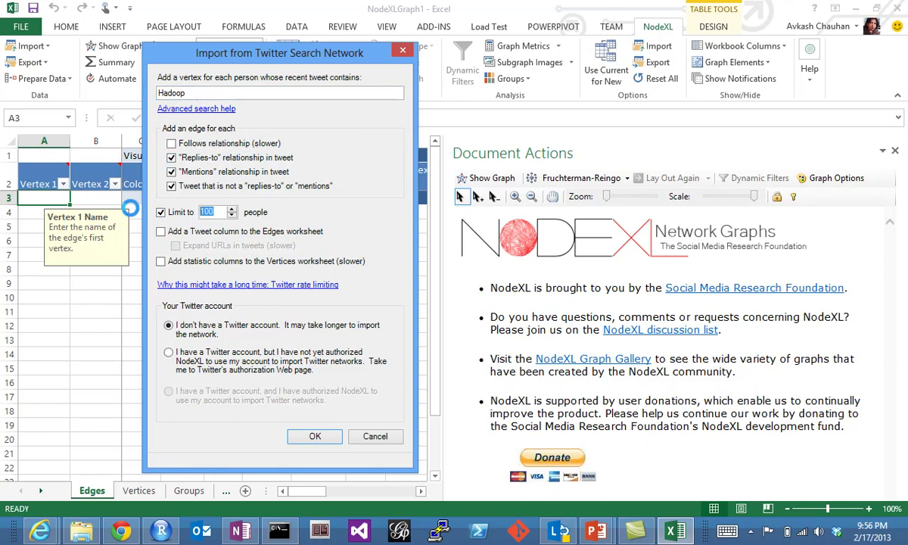
type("1")
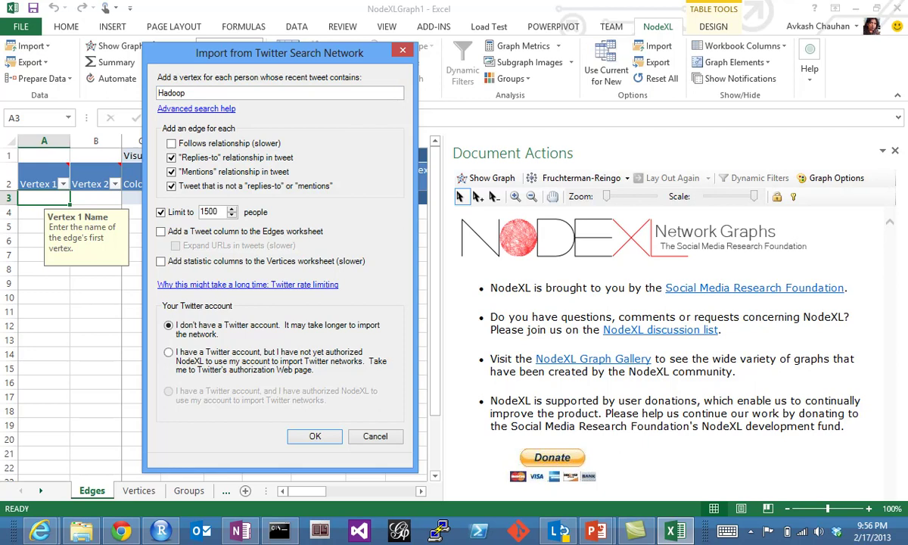
left_click(231, 209)
left_click(315, 436)
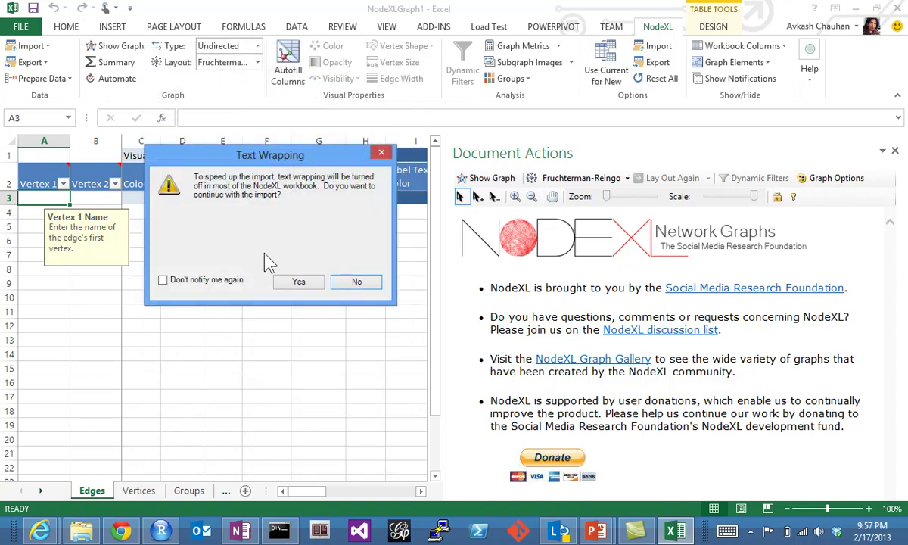
- Accept turning off text wrapping so the Hadoop edges load into the Edges sheet
left_click(302, 281)
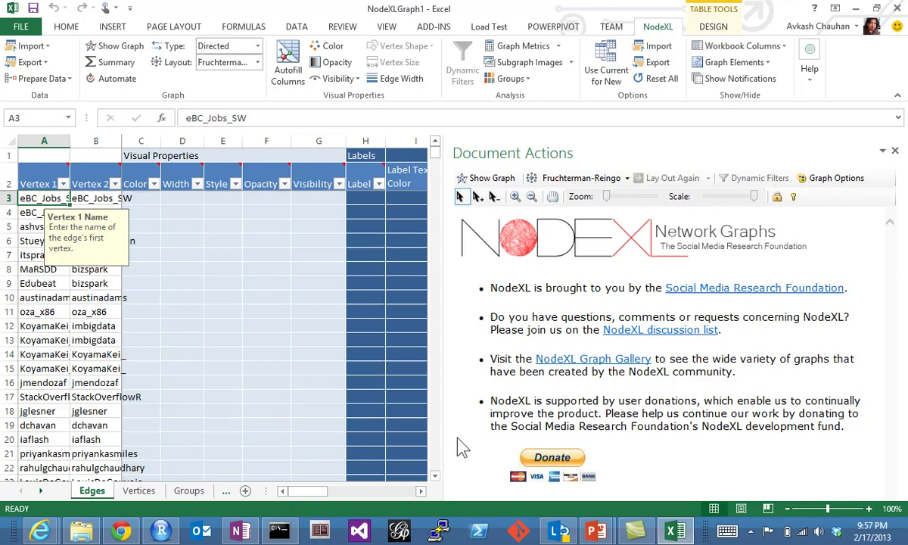
- Widen the worksheet, scroll through the Hadoop edge list, and switch to the Vertices sheet
left_click_drag(446, 234, 859, 246)
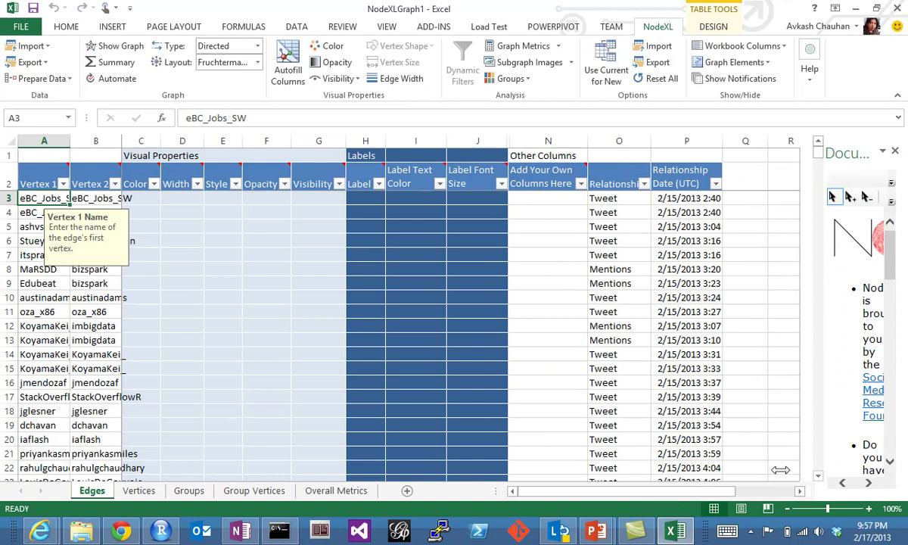
left_click_drag(681, 490, 701, 491)
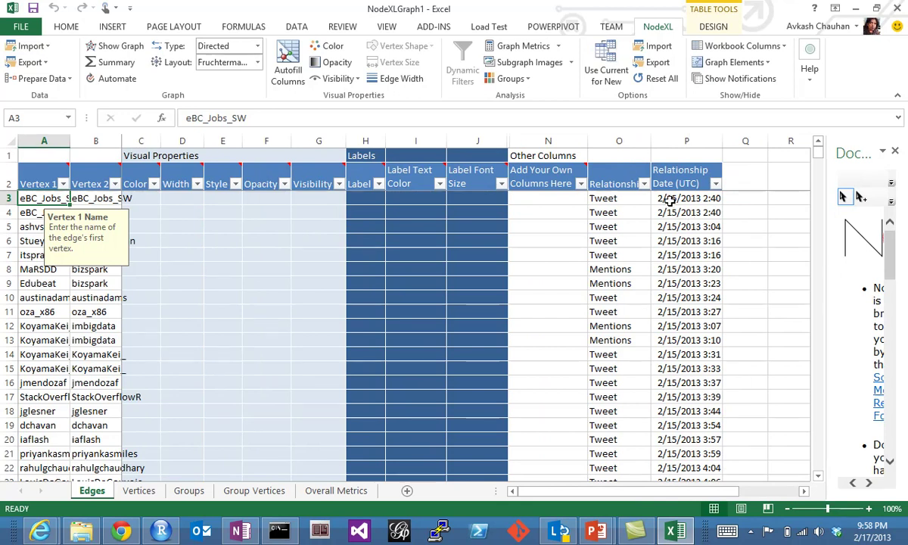
left_click_drag(818, 152, 823, 328)
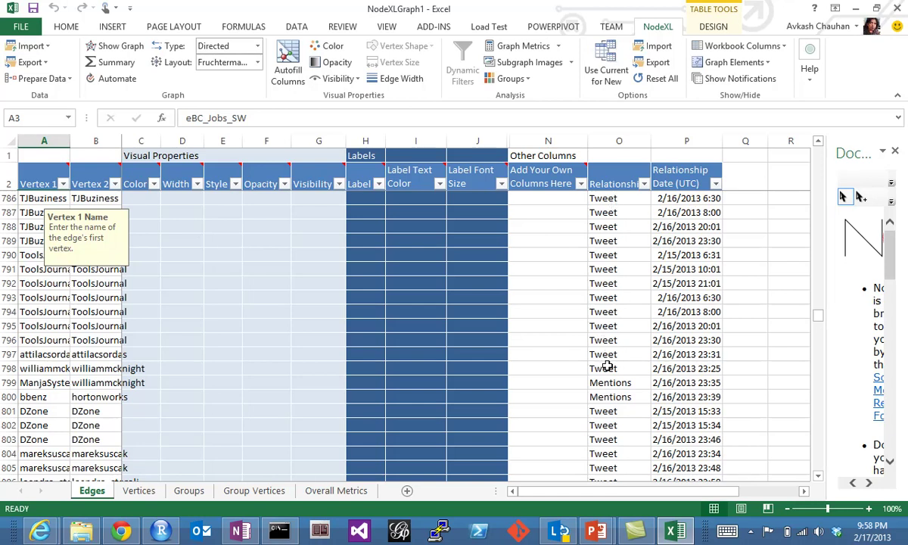
left_click(142, 492)
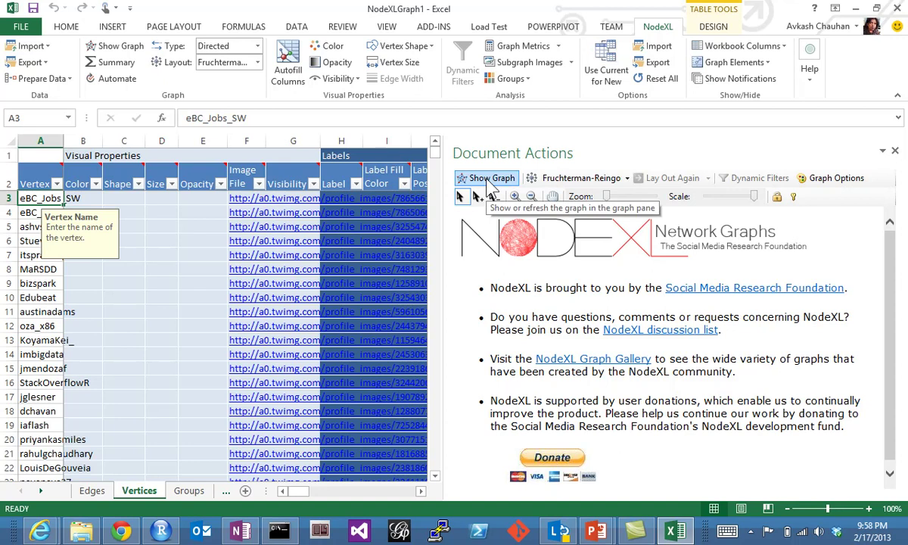
- Draw the Hadoop network graph with the default Fruchterman-Reingold layout
left_click(627, 179)
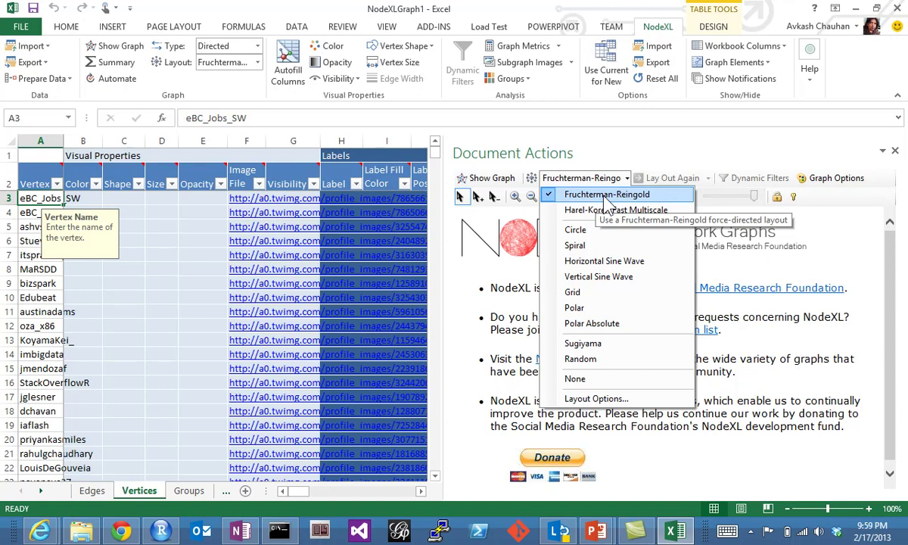
left_click(463, 185)
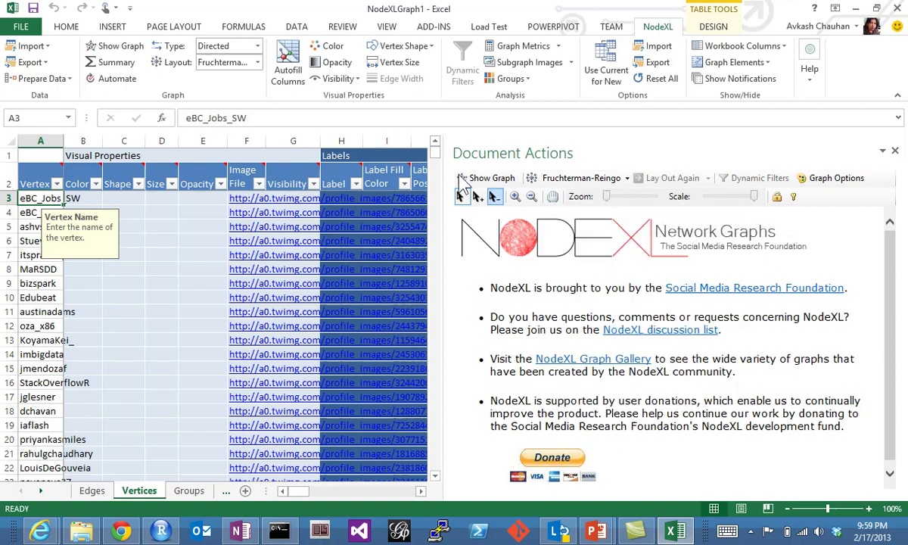
left_click(486, 177)
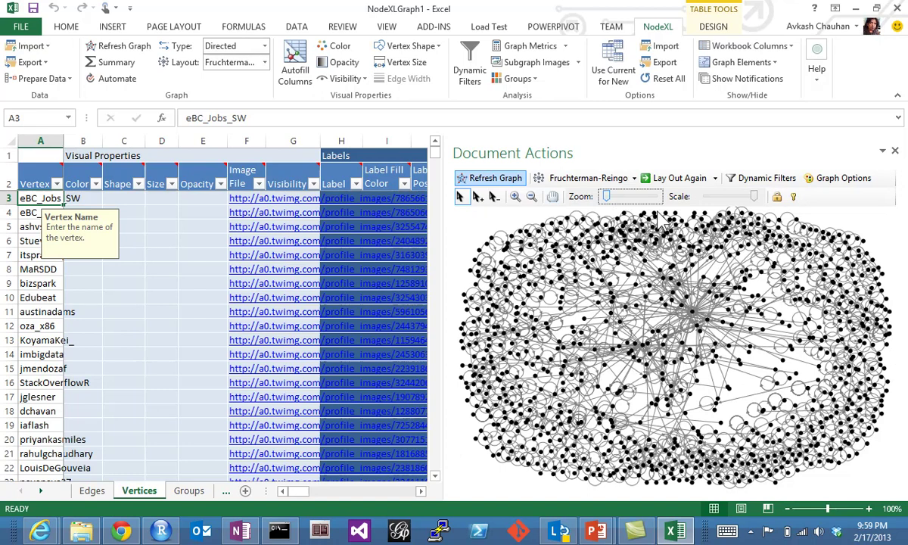
- Re-lay out the graph with Harel-Koren Fast Multiscale and select the merv vertex's connections
left_click(633, 178)
left_click(622, 211)
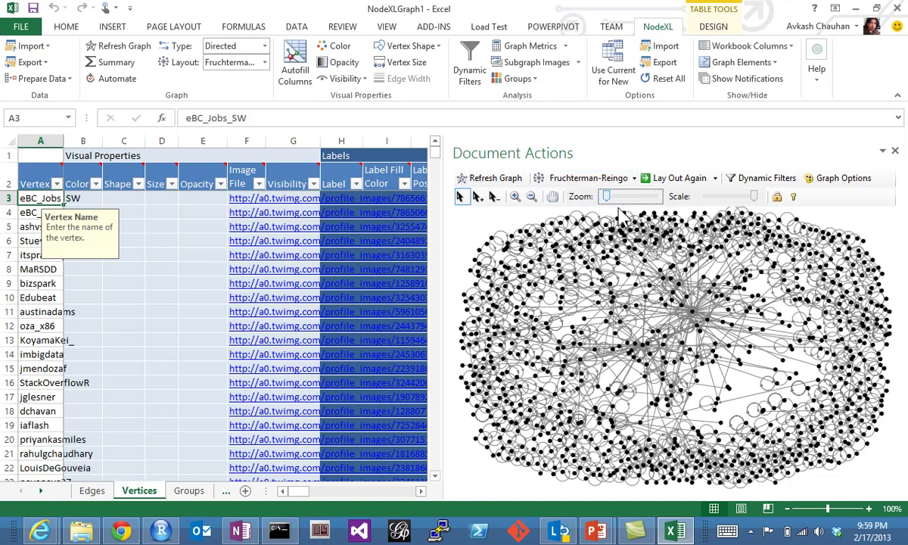
left_click(679, 177)
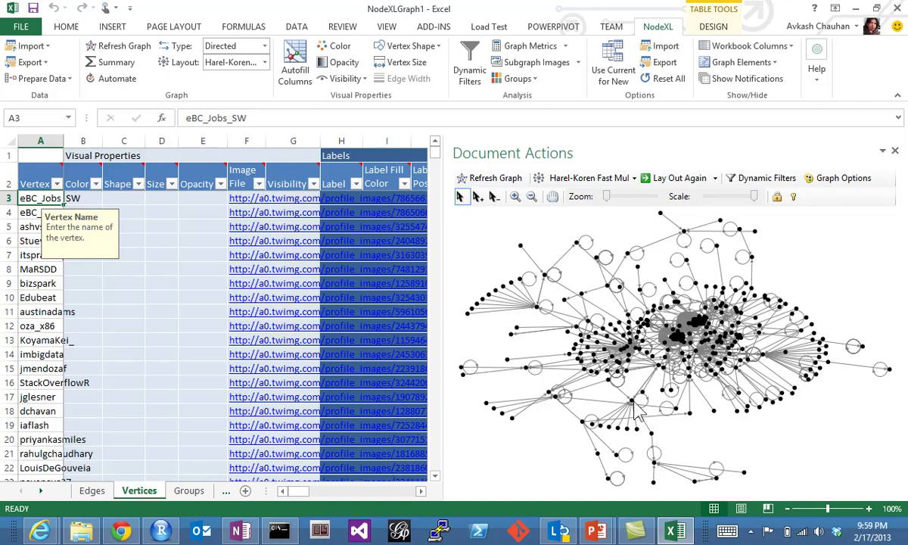
mouse_move(633, 402)
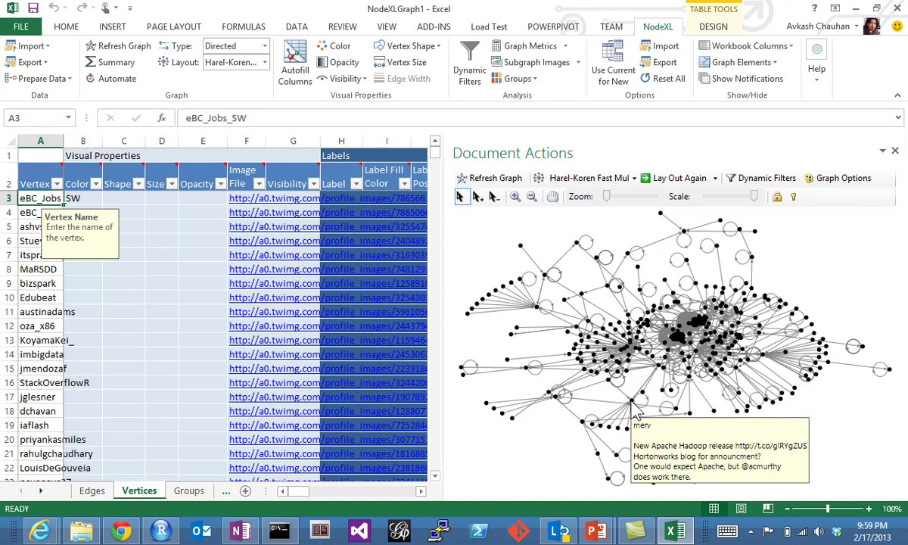
left_click(633, 405)
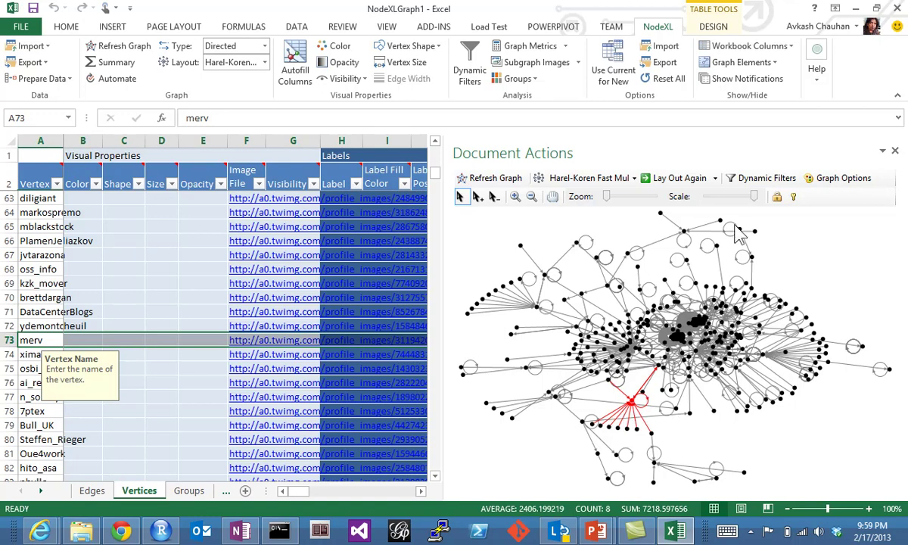
left_click(610, 197)
left_click(619, 201)
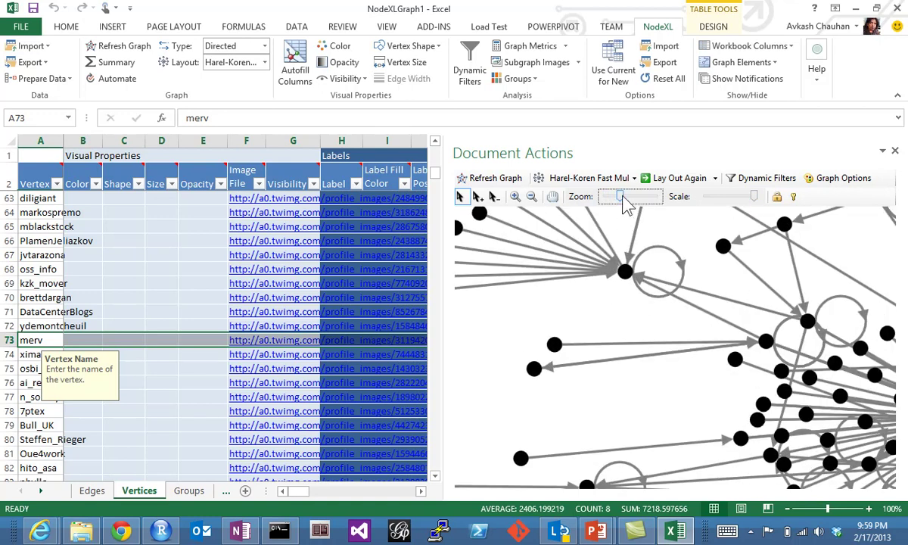
left_click(619, 272)
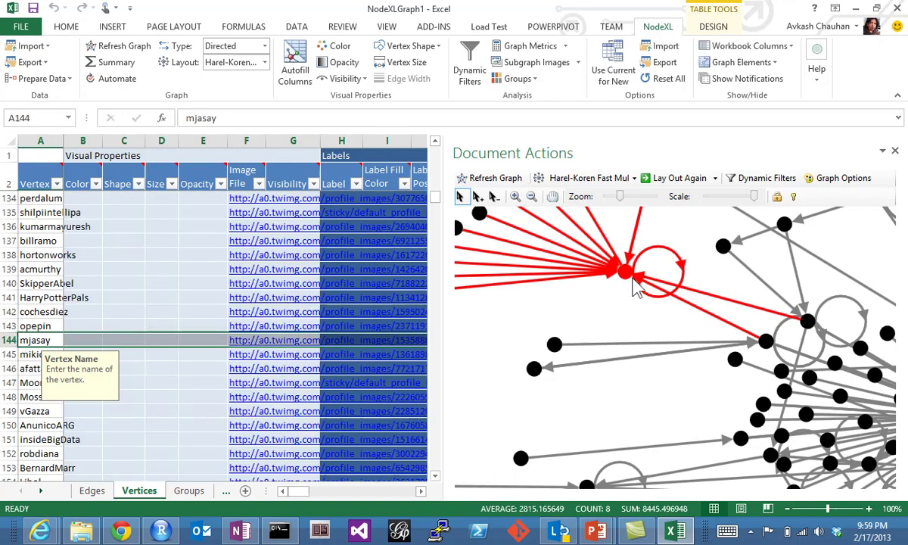
left_click(555, 346)
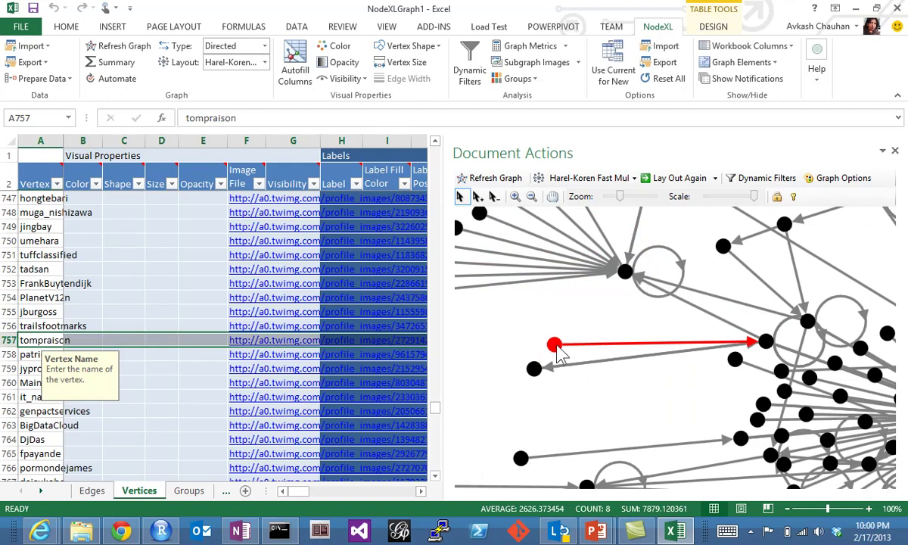
mouse_move(558, 353)
mouse_move(768, 348)
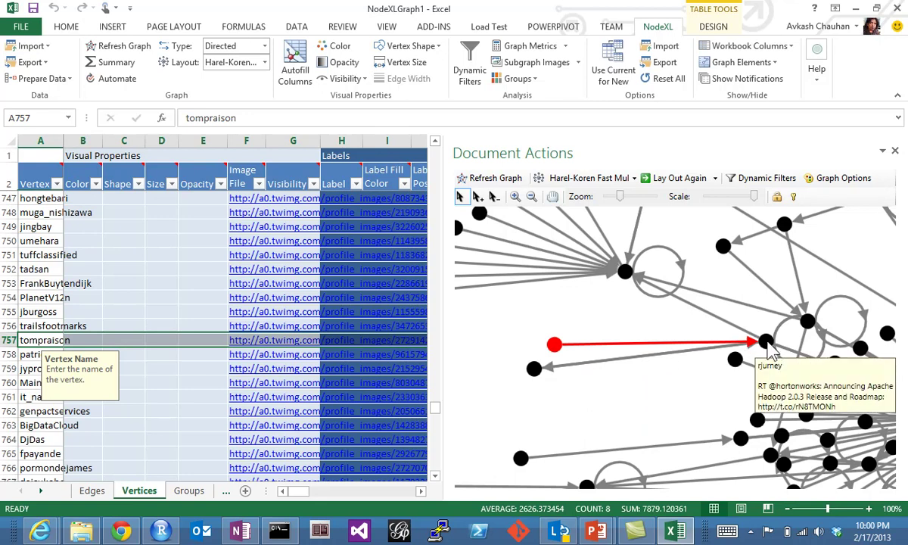
left_click(768, 346)
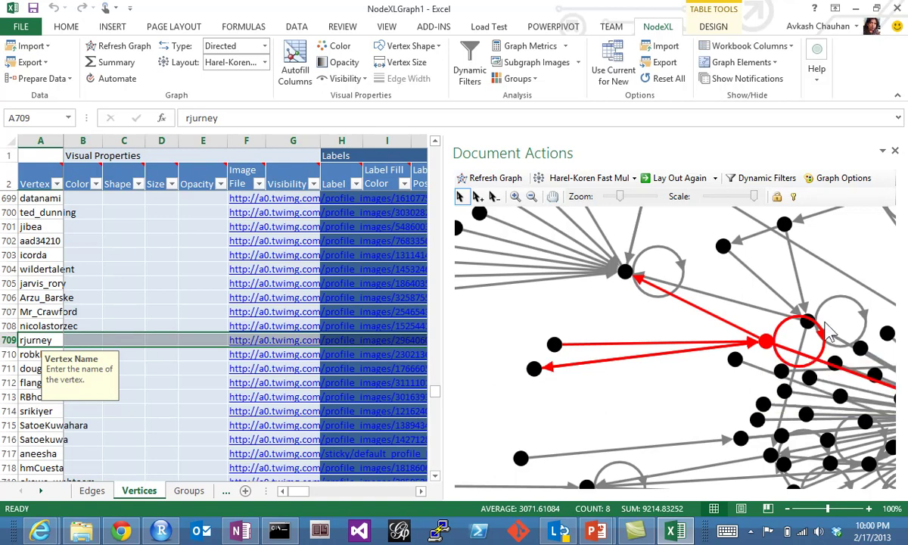
mouse_move(768, 348)
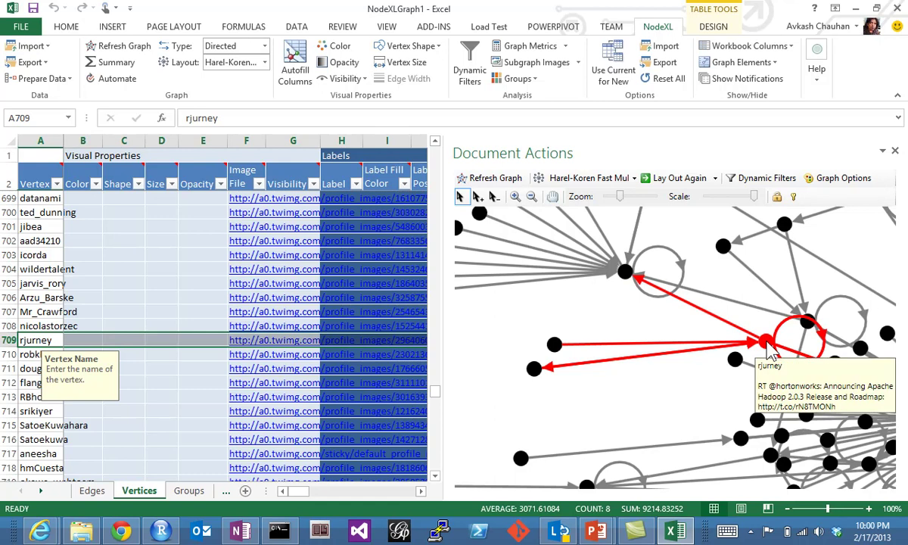
left_click(533, 371)
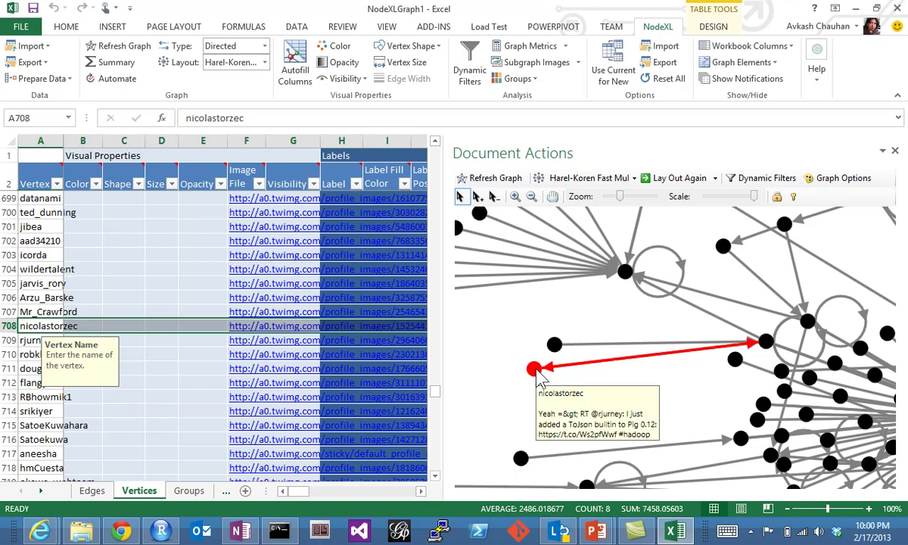
left_click(766, 345)
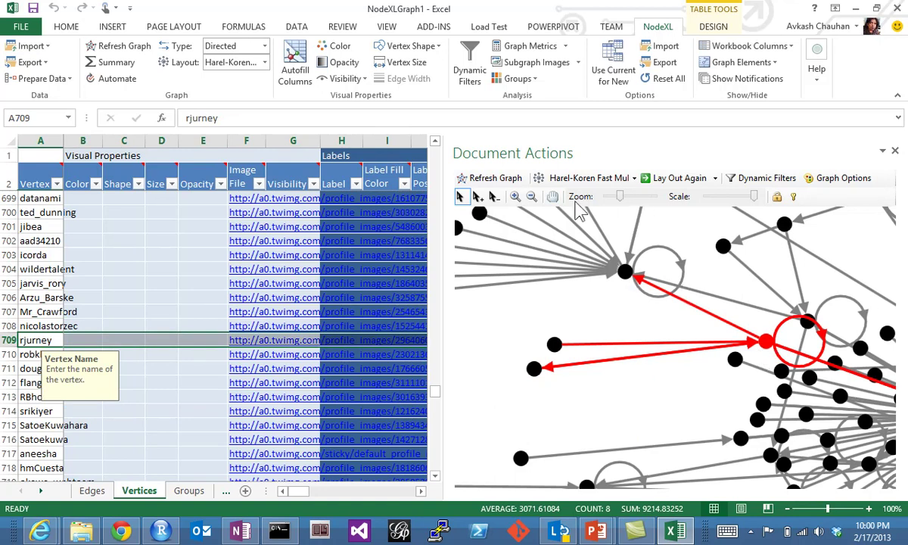
left_click_drag(622, 198, 607, 211)
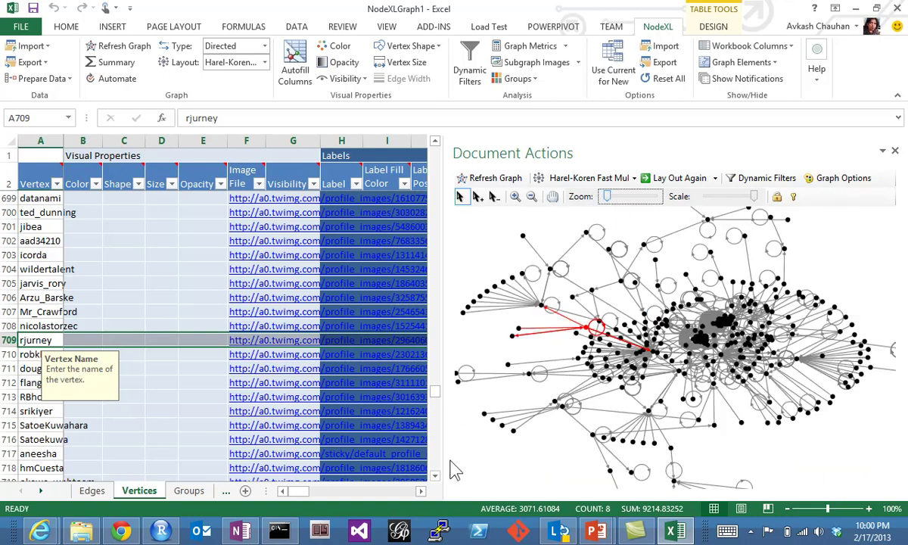
key("ctrl+Up")
key("shift+space")
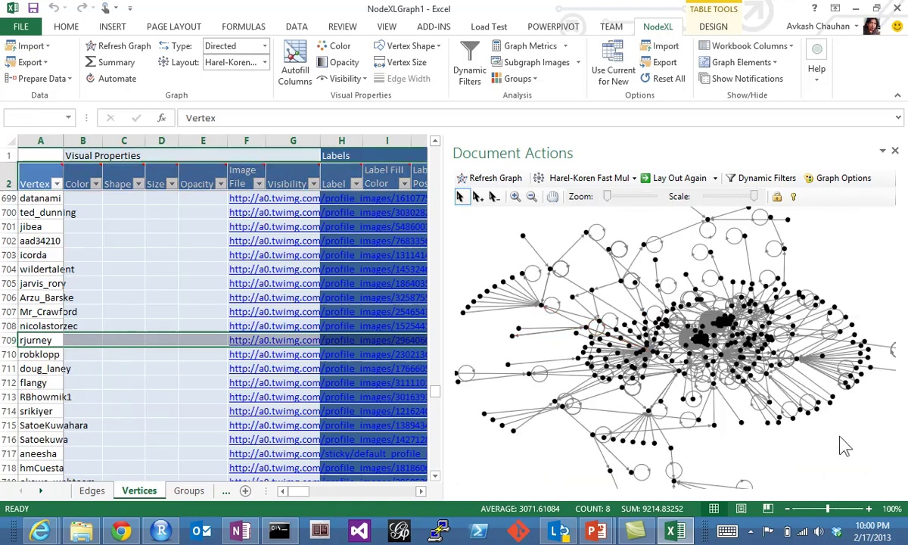
left_click(522, 237)
mouse_move(527, 245)
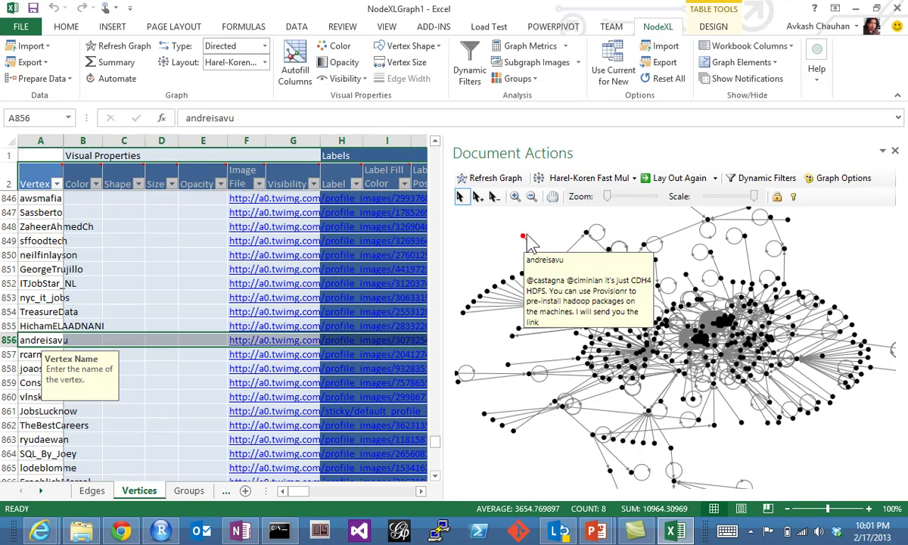
left_click(553, 271)
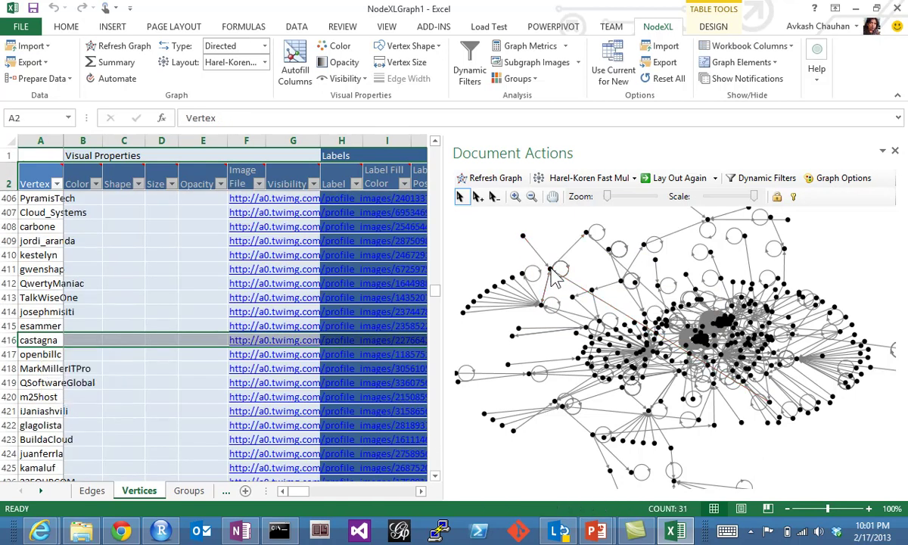
mouse_move(556, 281)
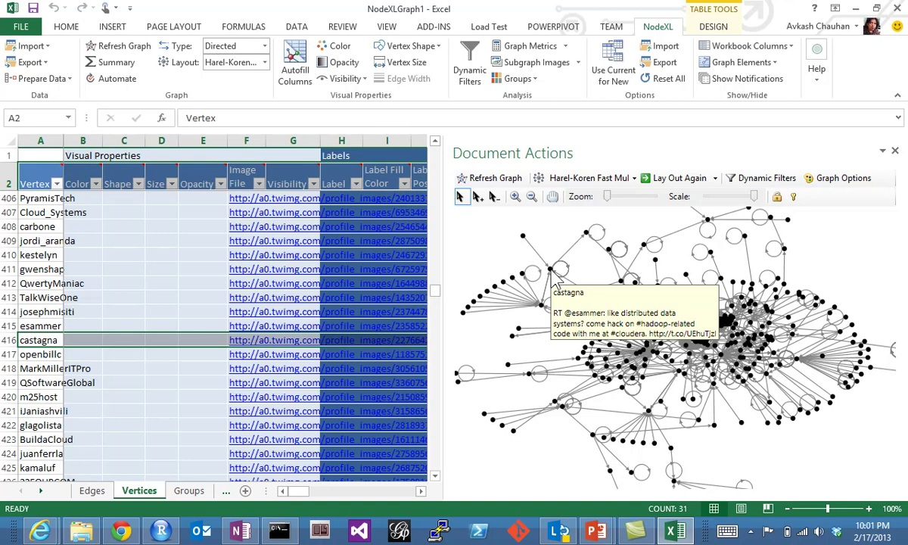
left_click(523, 236)
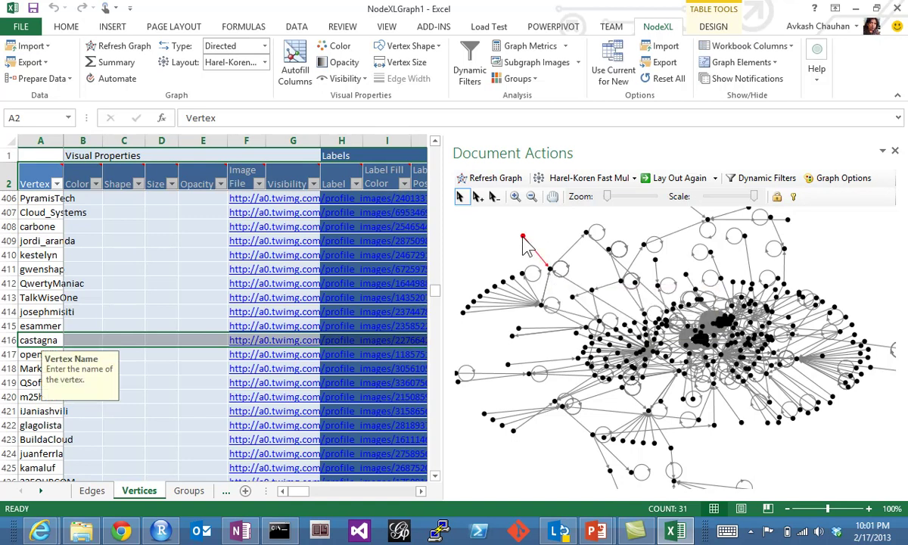
mouse_move(528, 246)
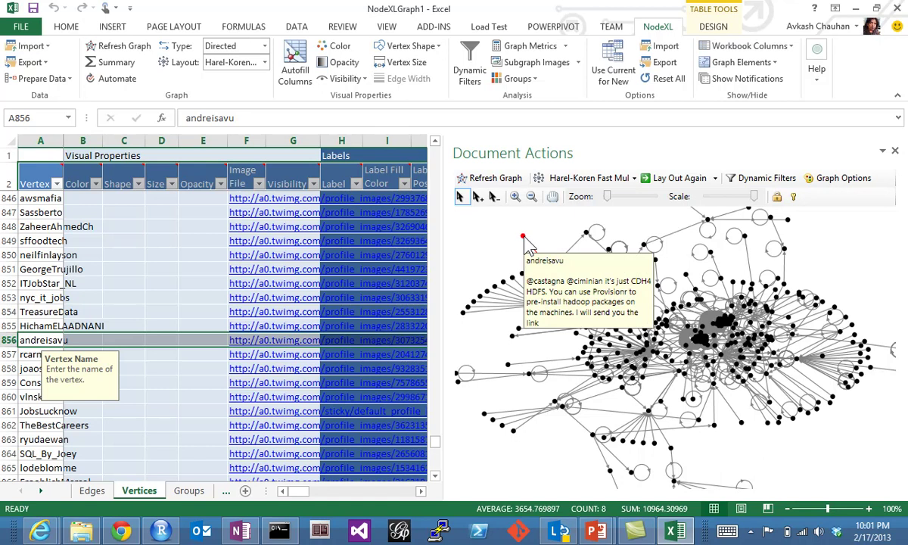
left_click(591, 234)
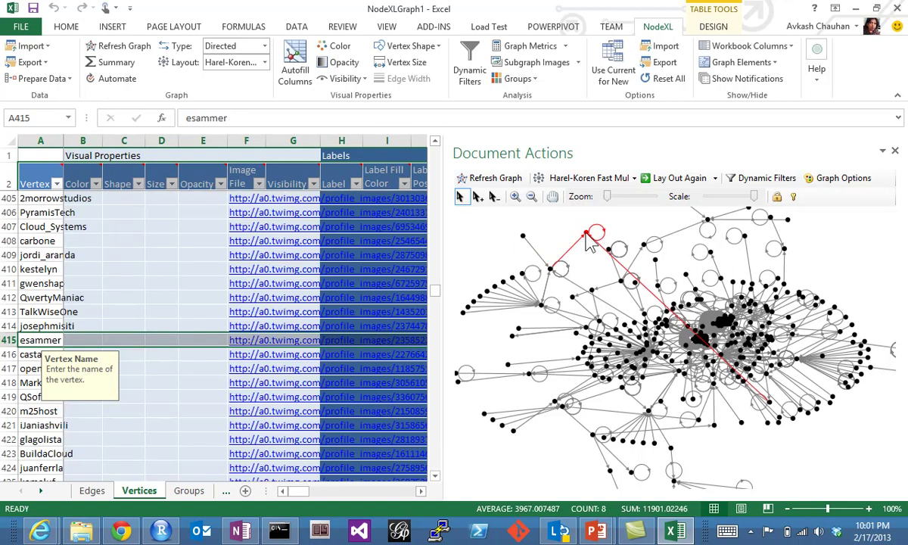
left_click(520, 332)
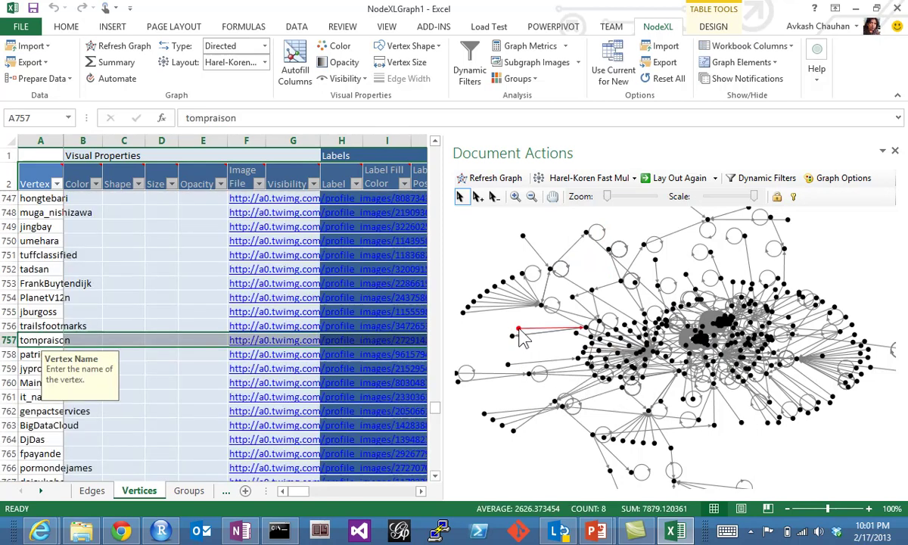
mouse_move(521, 331)
left_click(512, 337)
mouse_move(515, 344)
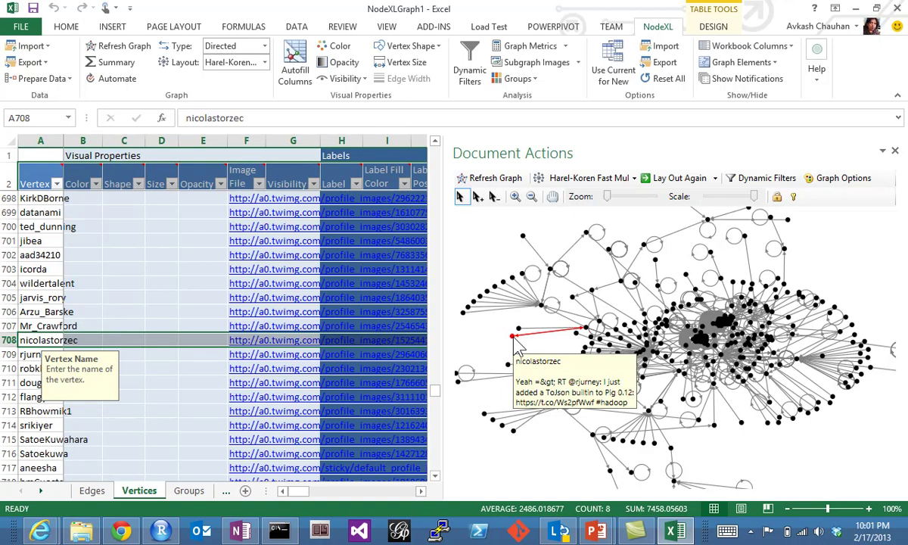
left_click(501, 330)
mouse_move(721, 342)
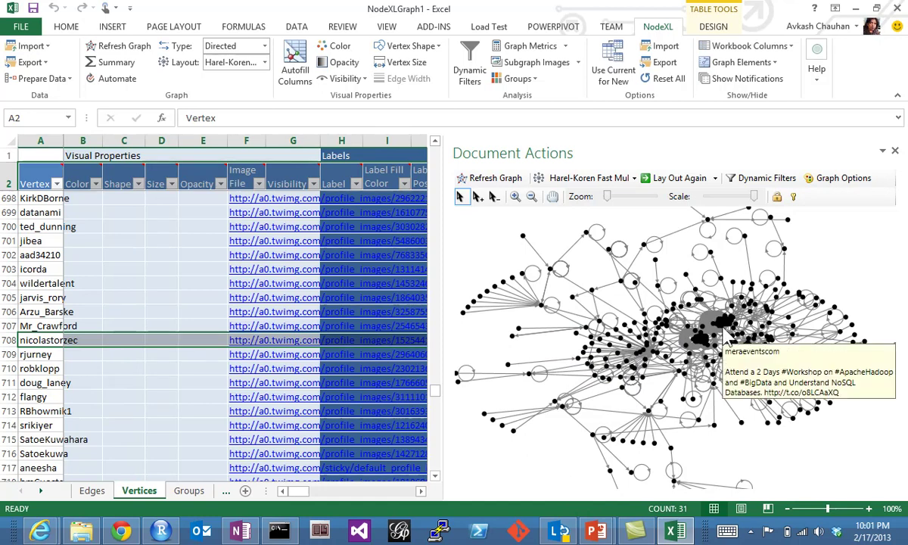
- Redraw the graph as a Circle, then again with Harel-Koren Fast Multiscale, revealing a CDH4 tweet
left_click(635, 179)
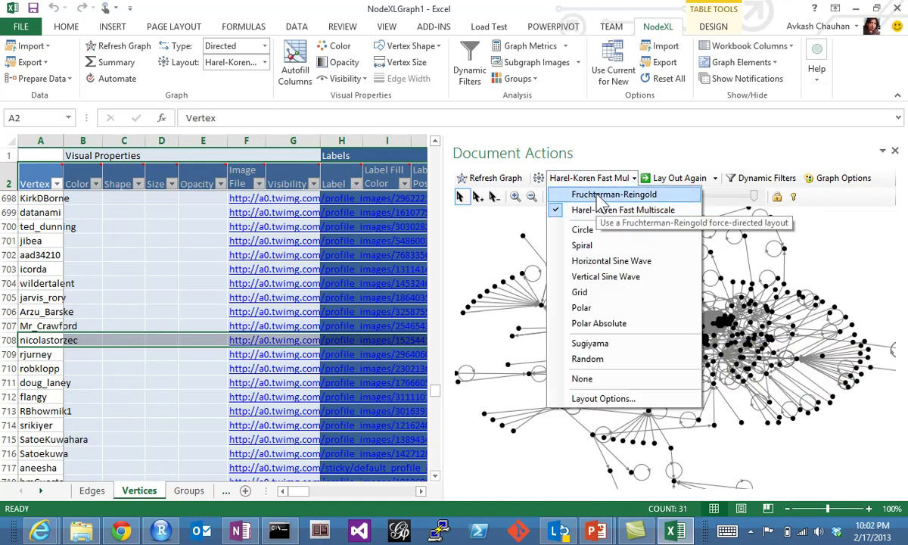
left_click(583, 235)
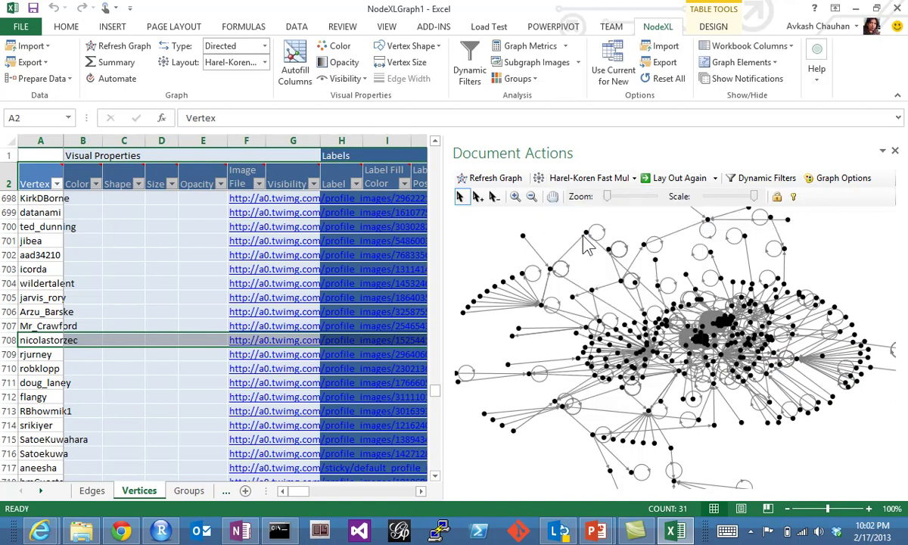
left_click(666, 187)
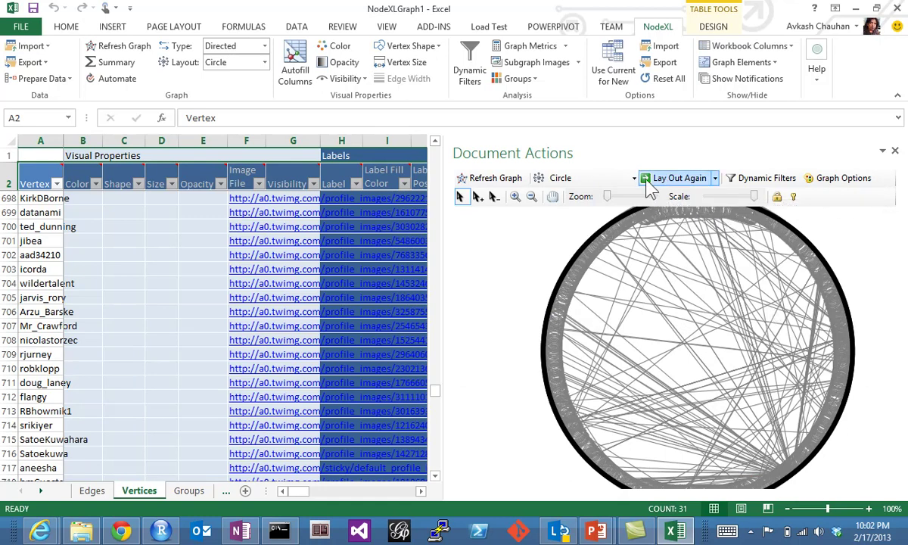
left_click(586, 178)
left_click(591, 208)
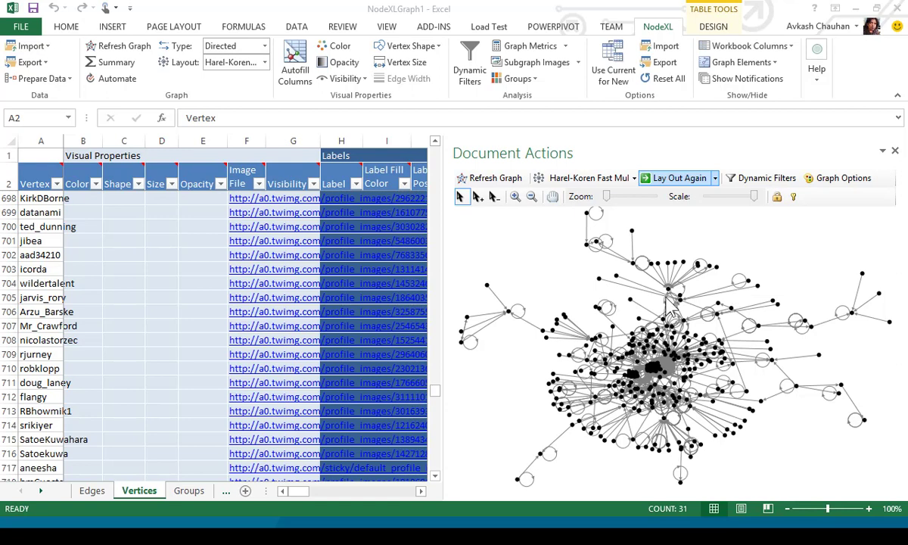
mouse_move(637, 241)
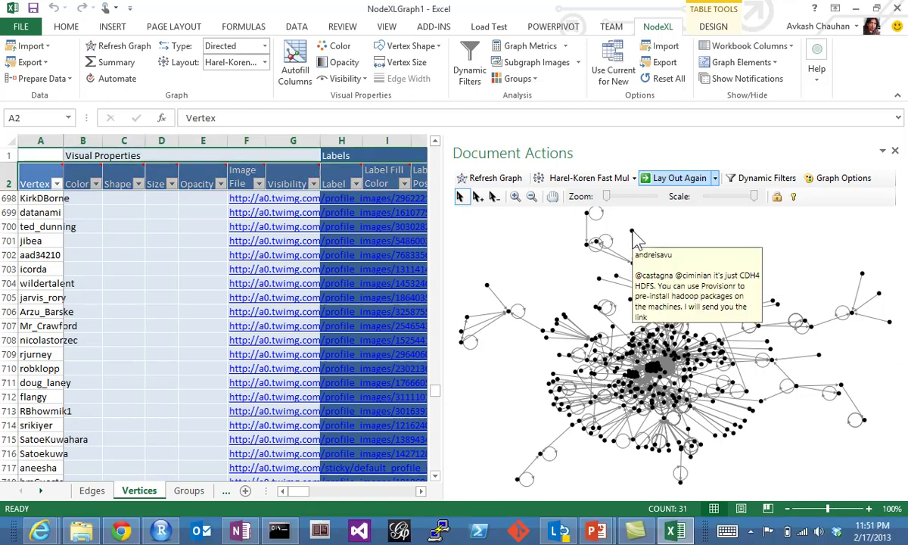
- Select doug_laney in the graph, scroll the Edges sheet to its rows, then clear the selection
left_click(634, 233)
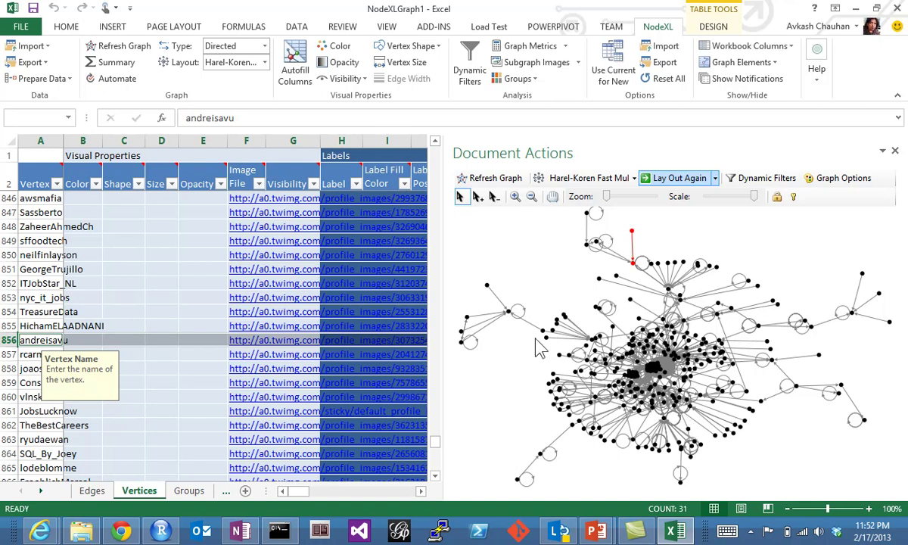
left_click(507, 314)
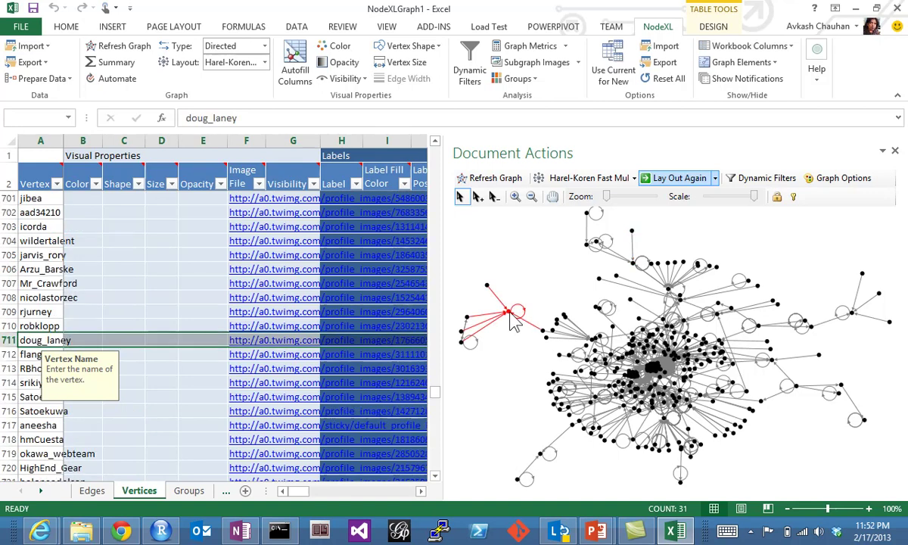
mouse_move(514, 323)
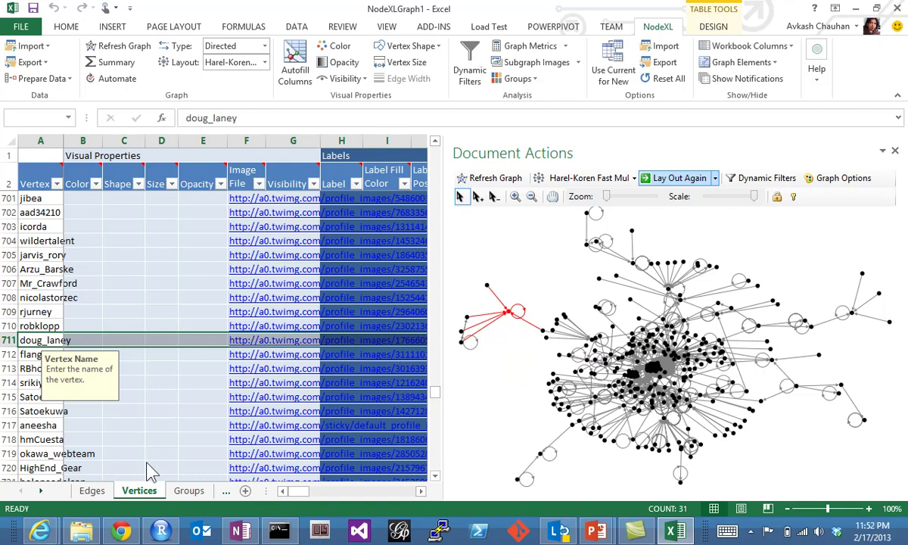
left_click(92, 490)
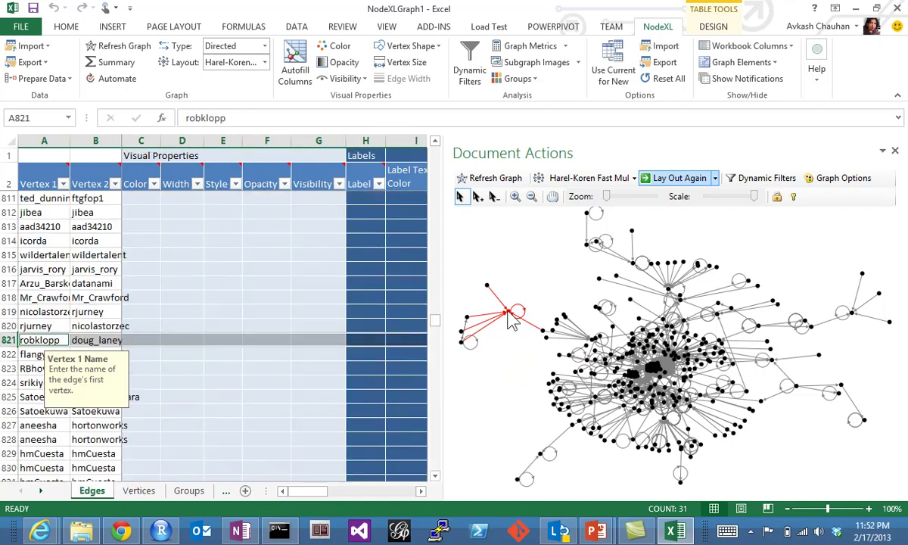
left_click(514, 323)
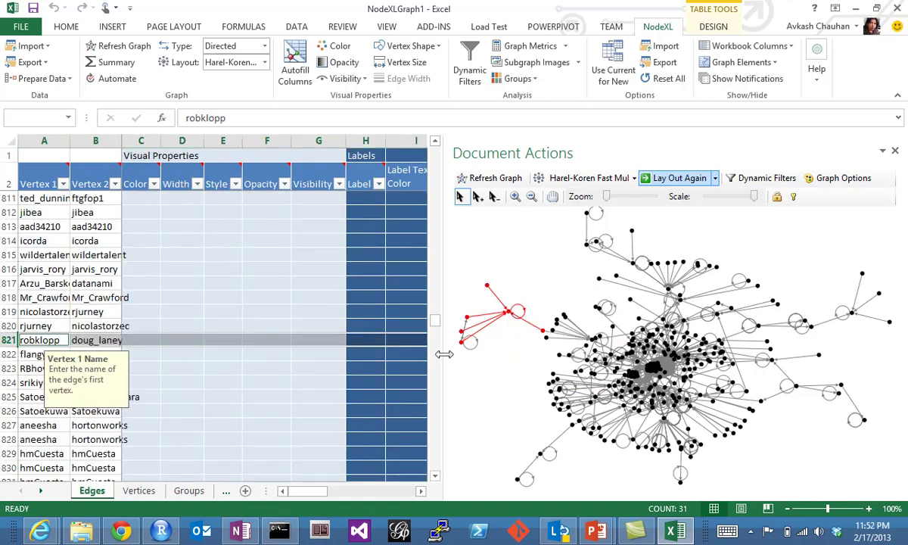
left_click_drag(435, 321, 439, 360)
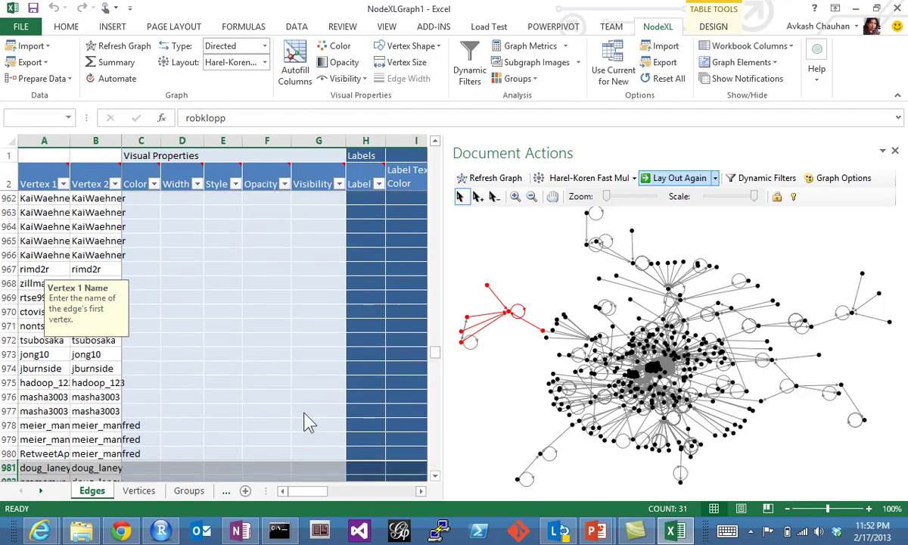
left_click(436, 476)
left_click(436, 476)
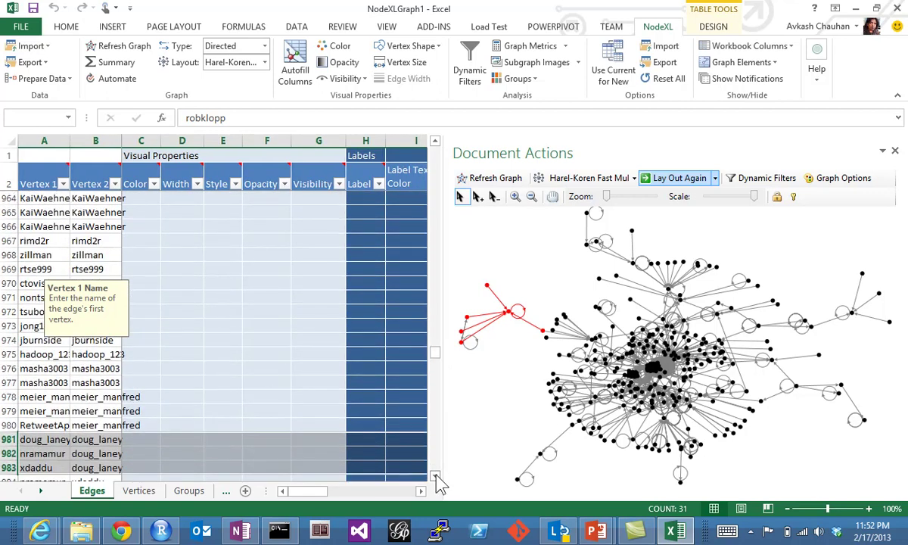
mouse_move(511, 319)
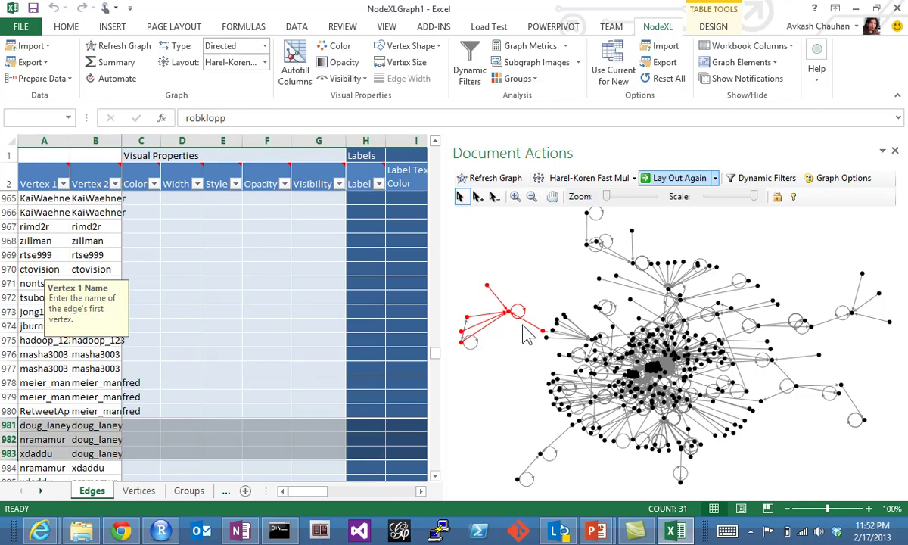
left_click(511, 367)
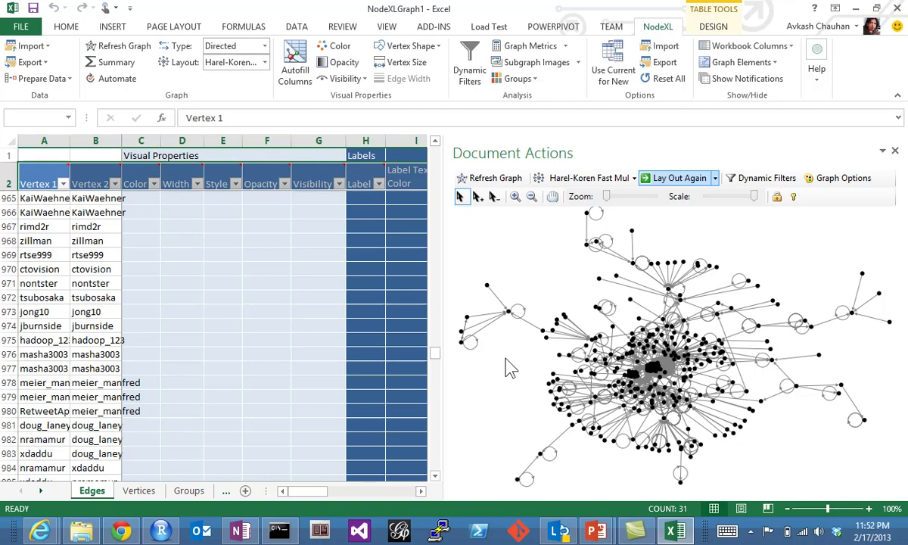
- Export the network as HadoopTwitterData.graphml on the Desktop, merging edges and overwriting the old file
left_click(30, 62)
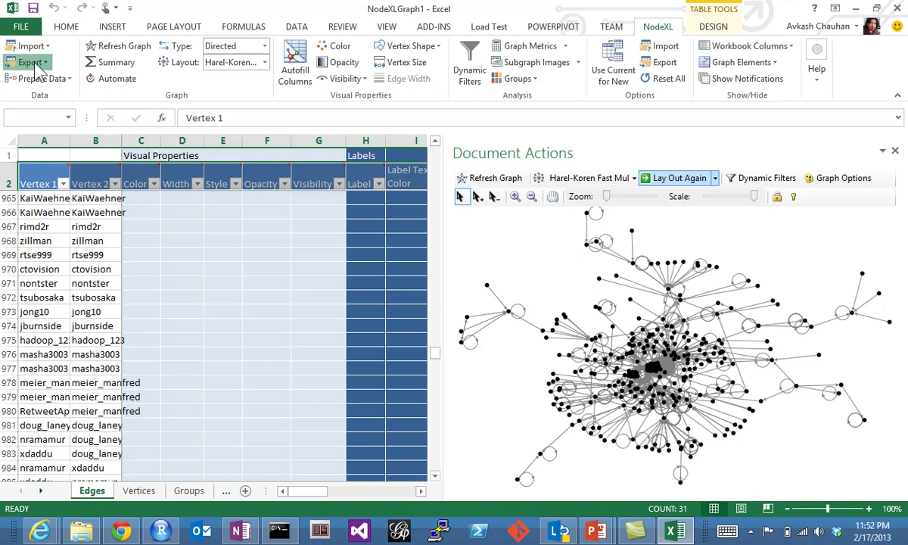
left_click(61, 97)
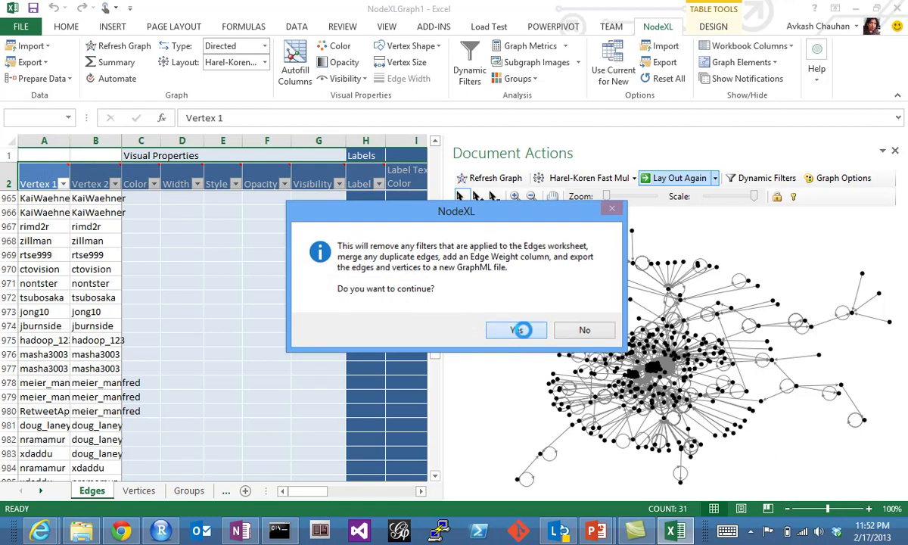
left_click(519, 331)
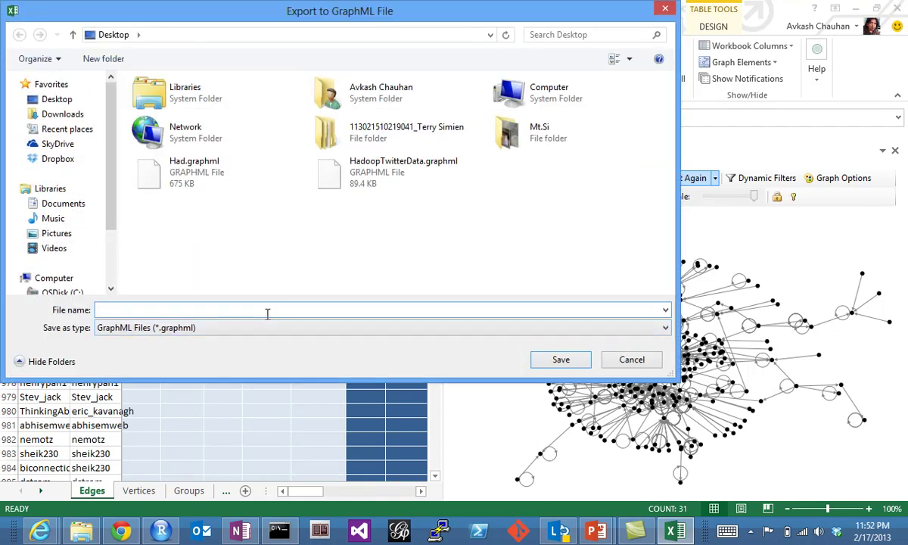
type("Hadoop")
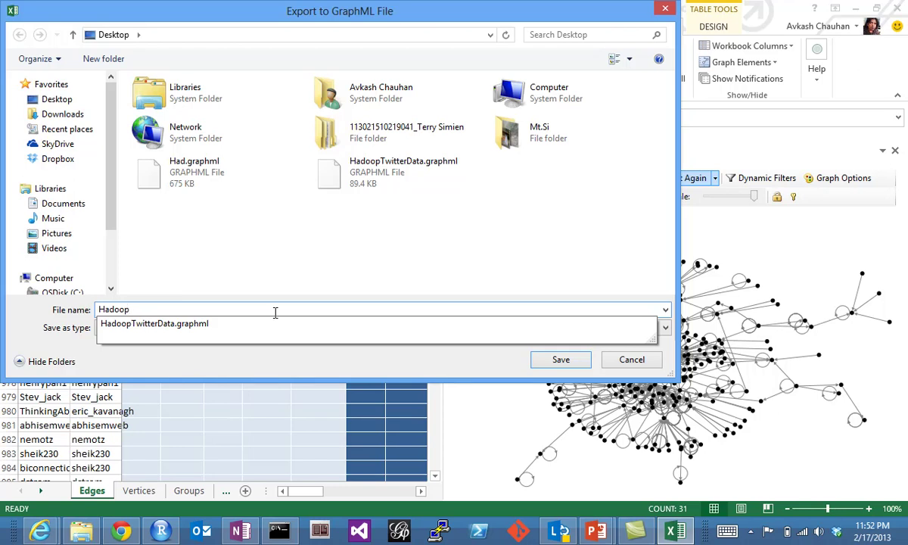
left_click(208, 326)
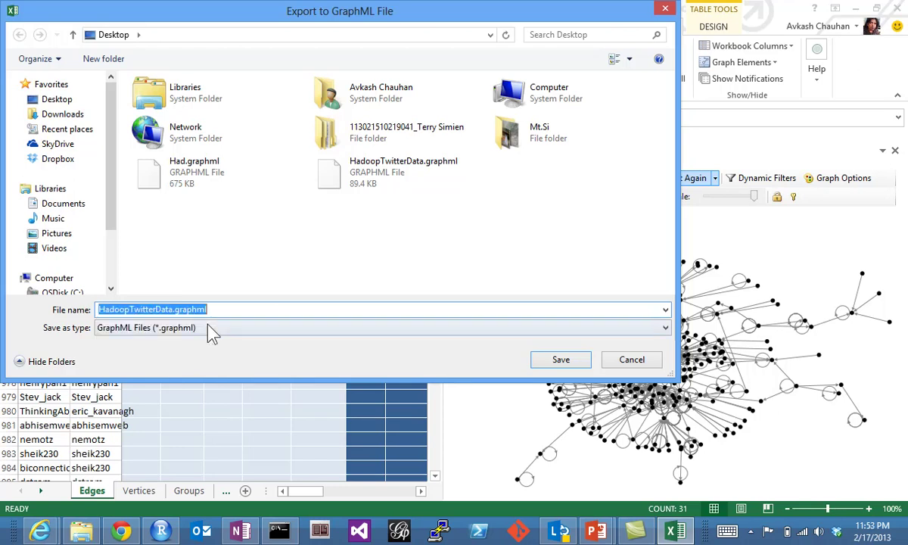
left_click(557, 360)
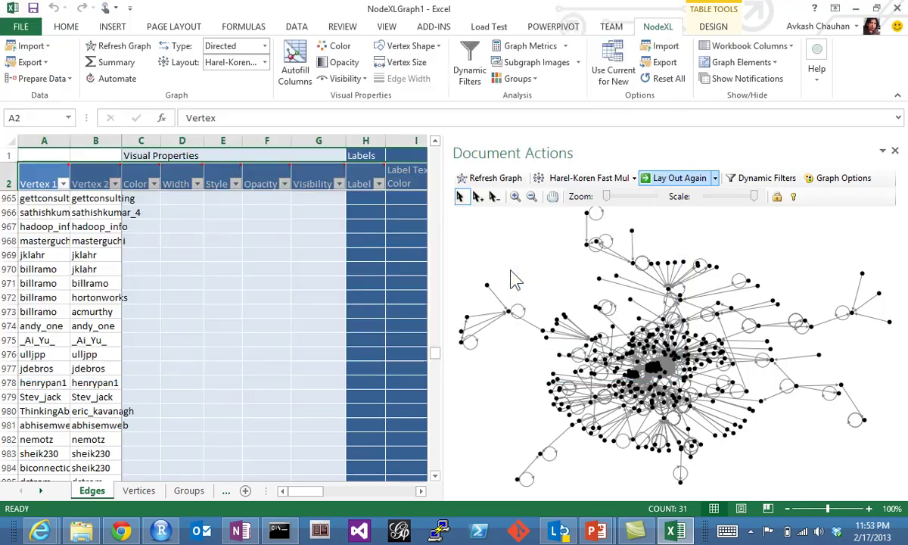
left_click(497, 270)
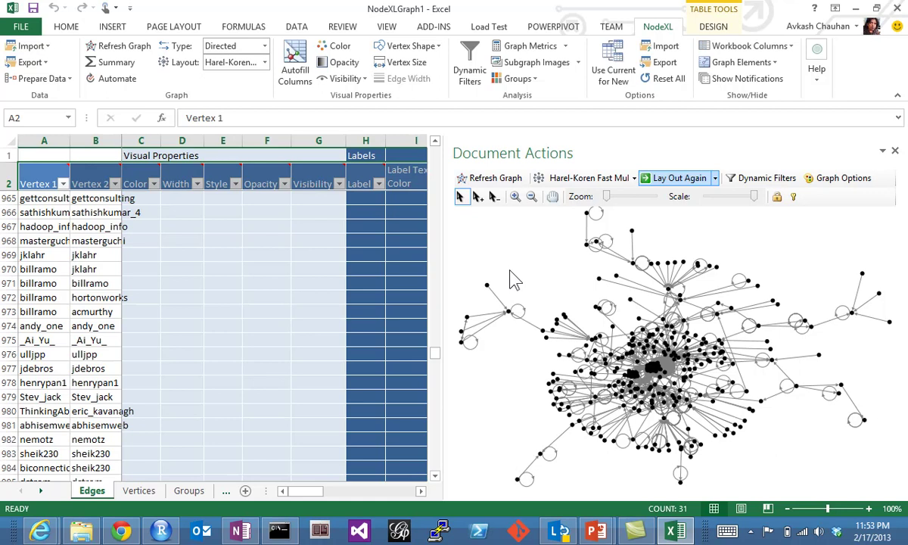
- Switch to the PowerPoint slide show showing the Resources slide with the NodeXL codeplex address
mouse_move(596, 532)
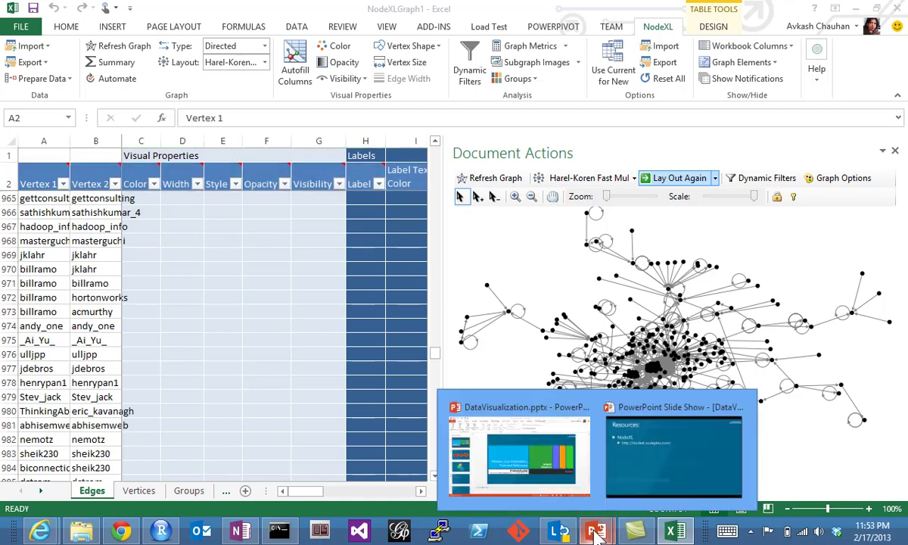
left_click(634, 491)
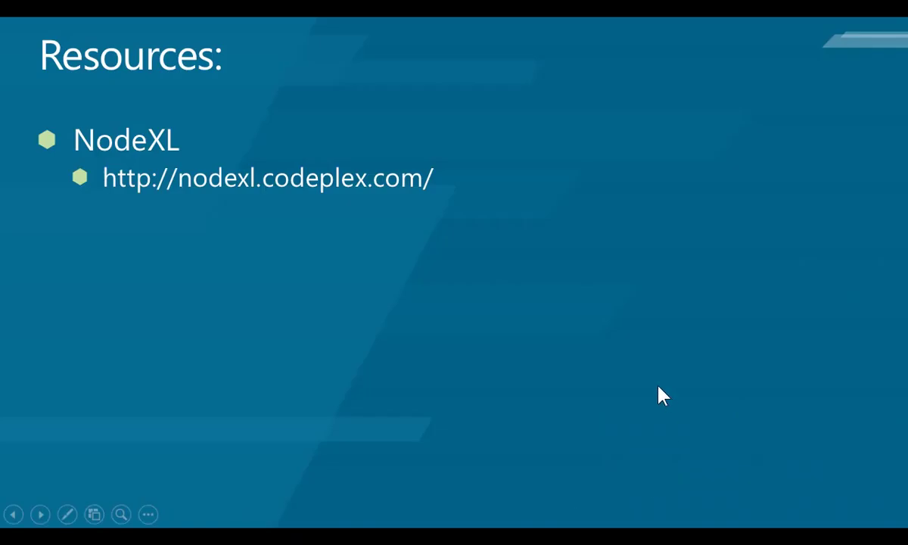